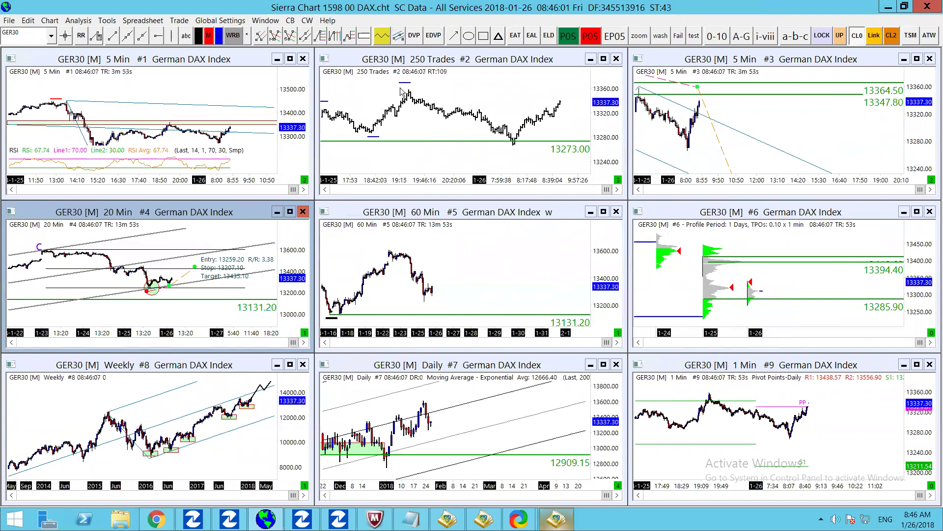
Enlarge the 250 Trades DAX chart and draw a red arrow pointing at the latest swing high near 13360.
double_click(431, 59)
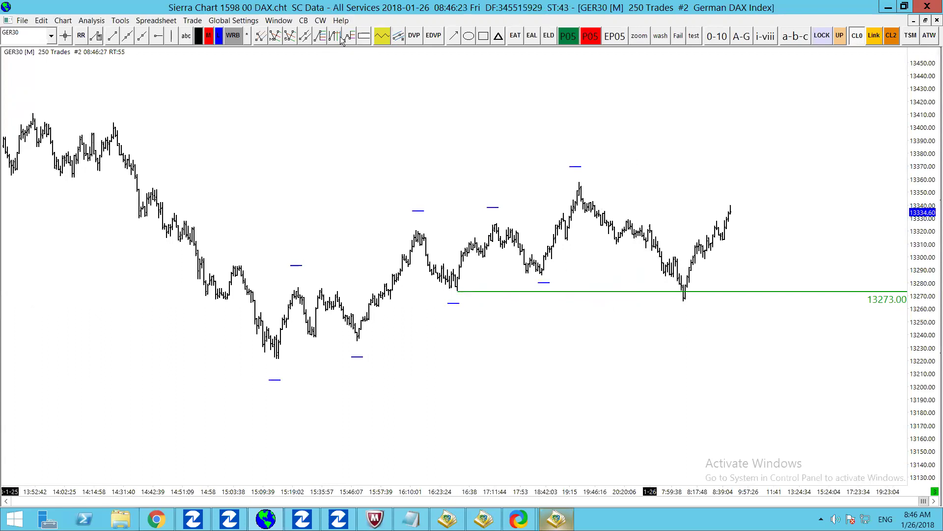
left_click(454, 36)
mouse_move(681, 117)
left_mouse_down()
mouse_move(638, 153)
mouse_move(587, 176)
left_mouse_up()
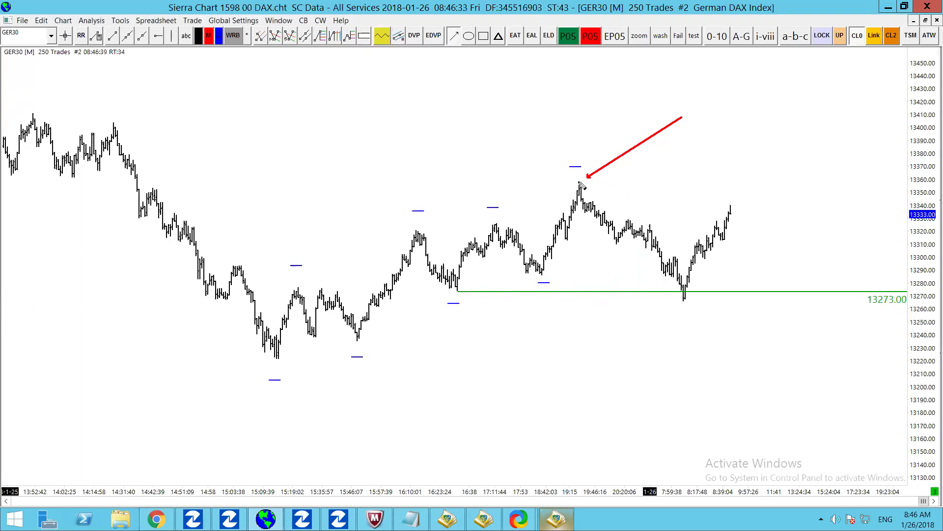
Draw extended rectangle zones at the latest swing high, about 13343–13358, and at the earlier high, about 13420–13447, and restore the tiled charts.
left_click(364, 38)
left_click_drag(581, 190, 634, 234)
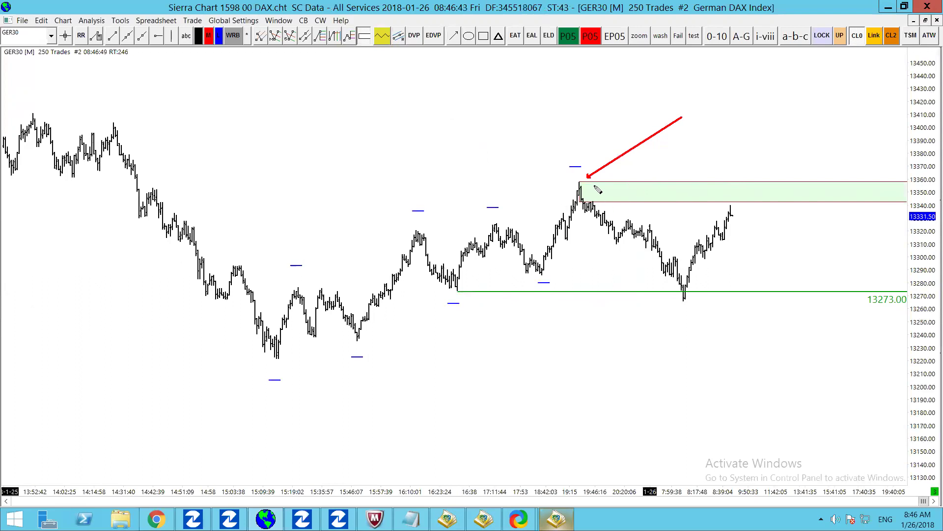
key("Escape")
key("Down")
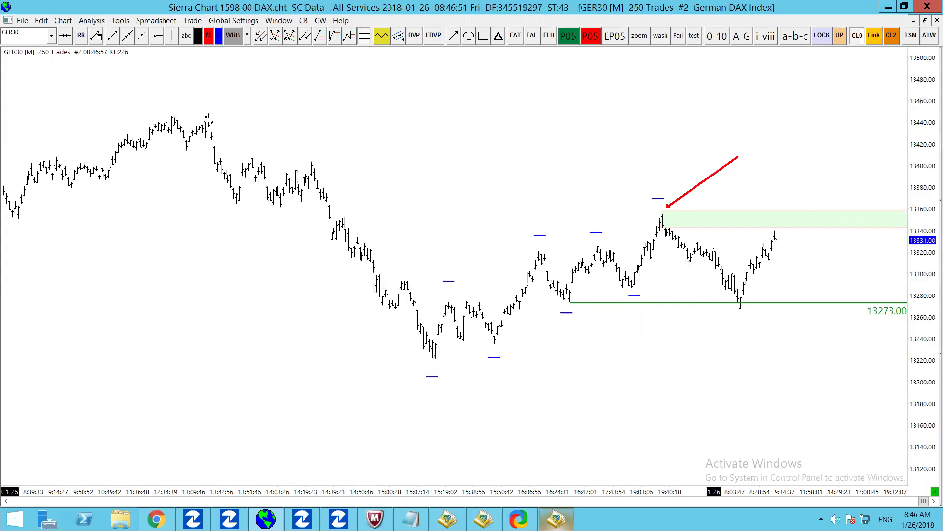
left_click_drag(206, 115, 228, 144)
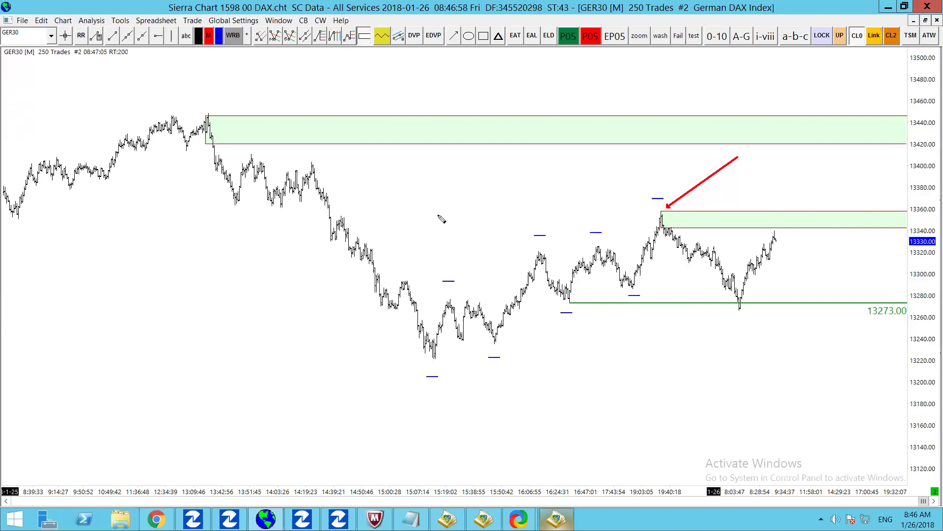
key("Escape")
double_click(501, 201)
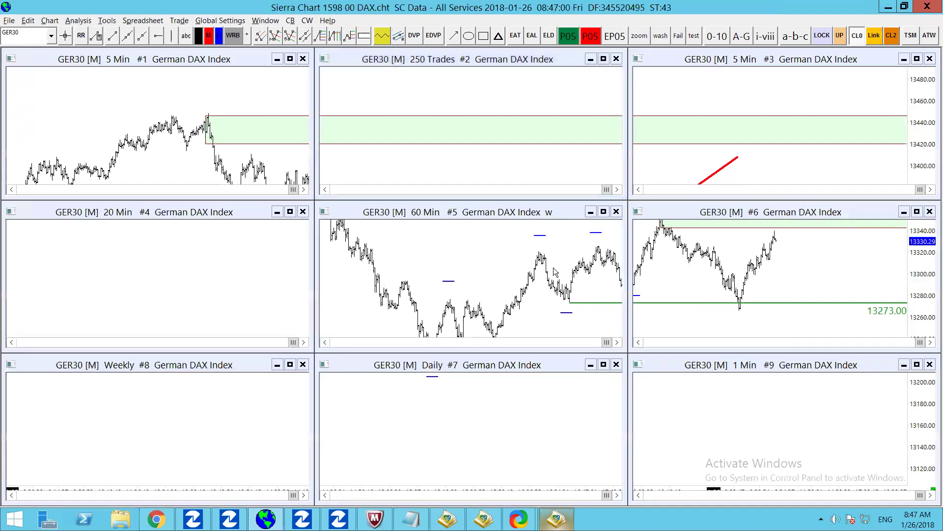
Enlarge the 20 Min DAX chart and erase all its line drawings and all its text drawings.
double_click(161, 213)
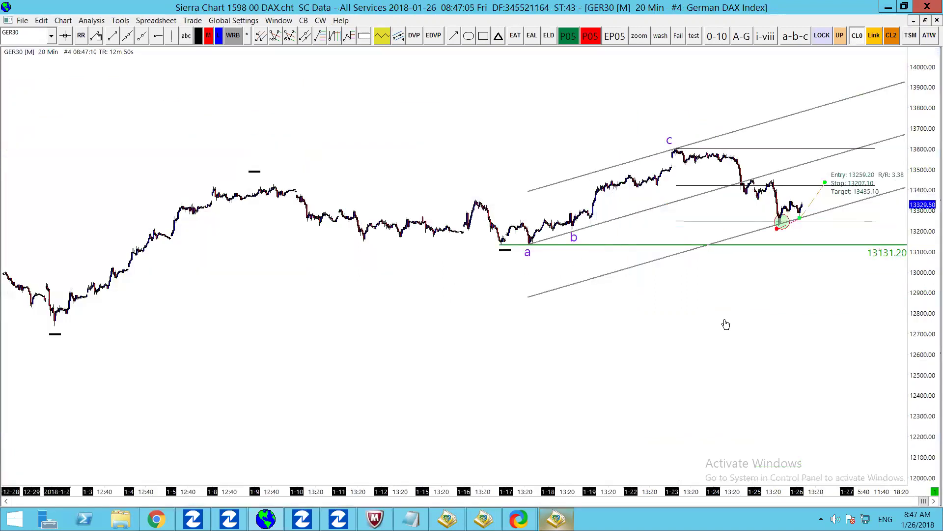
left_click_drag(726, 321, 712, 323)
left_click(532, 36)
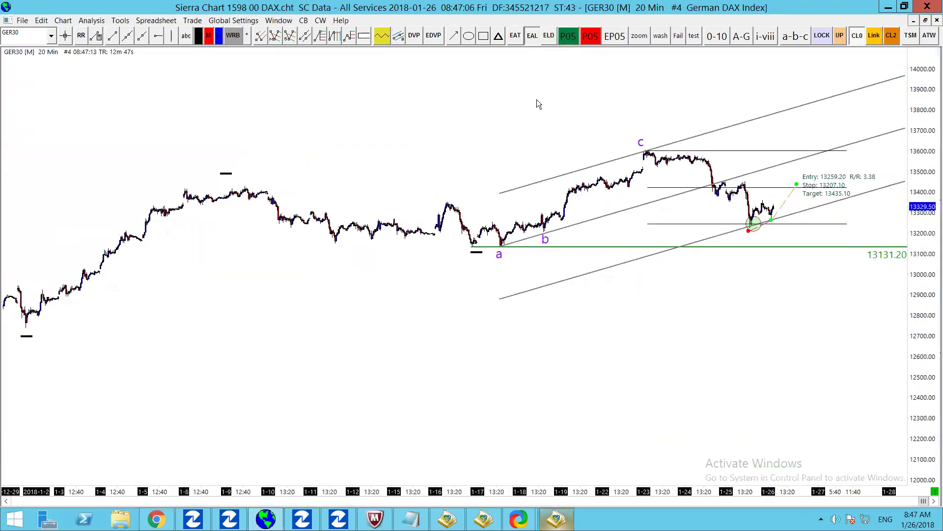
key("Delete")
left_click(456, 282)
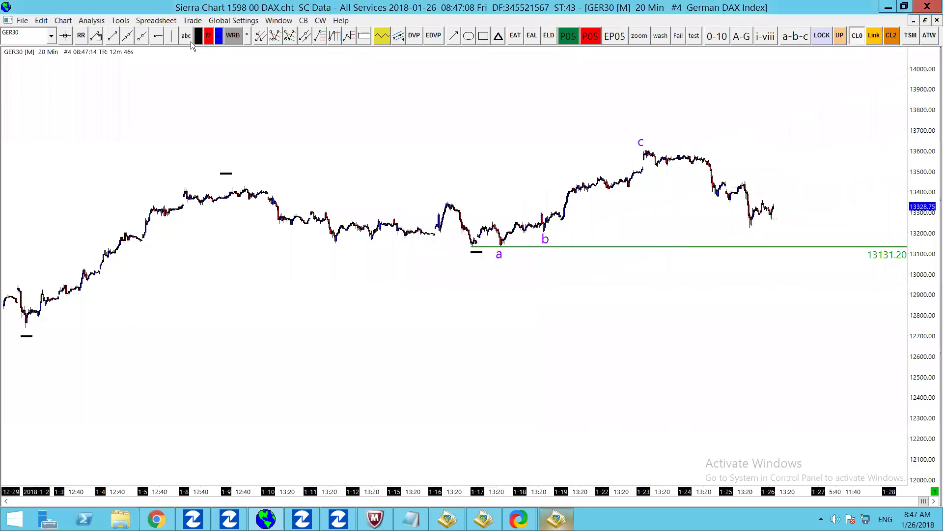
left_click(514, 36)
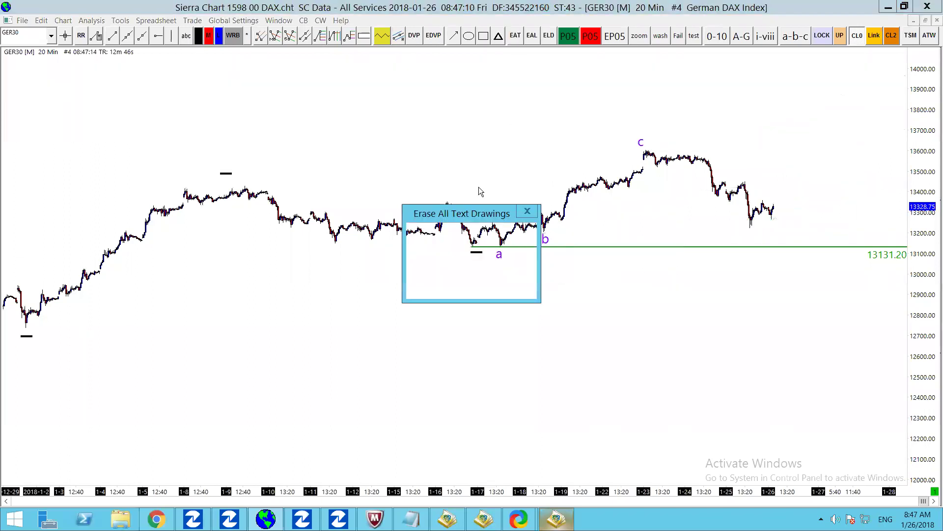
left_click(453, 281)
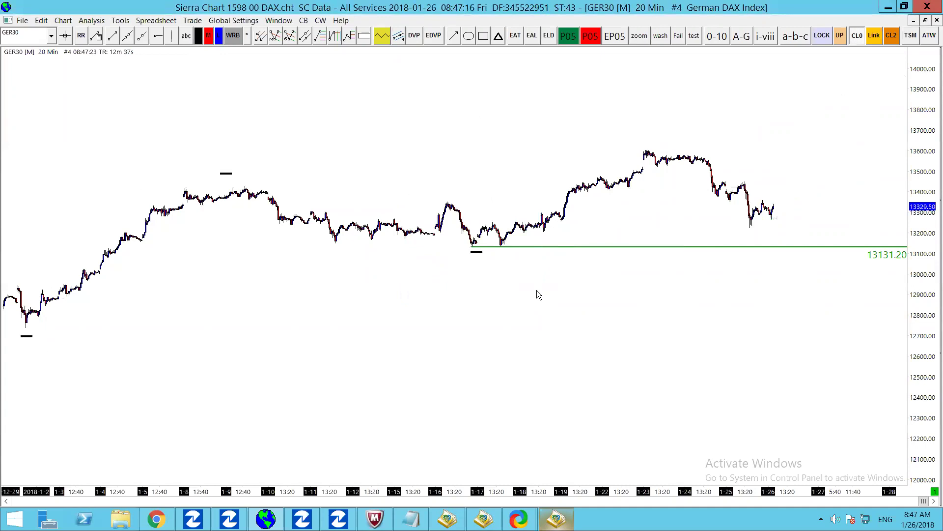
Draw a parallel channel with its middle line through the 1-17 and 1-18 lows and its upper line at the 1-23 high.
key("Up")
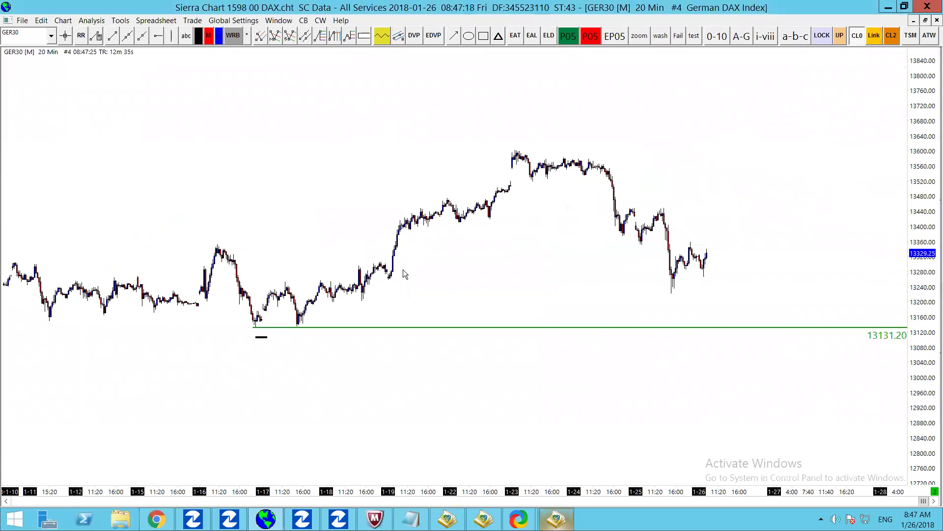
scroll(512, 161, "up", 3)
scroll(657, 313, "up", 3)
scroll(654, 318, "down", 3)
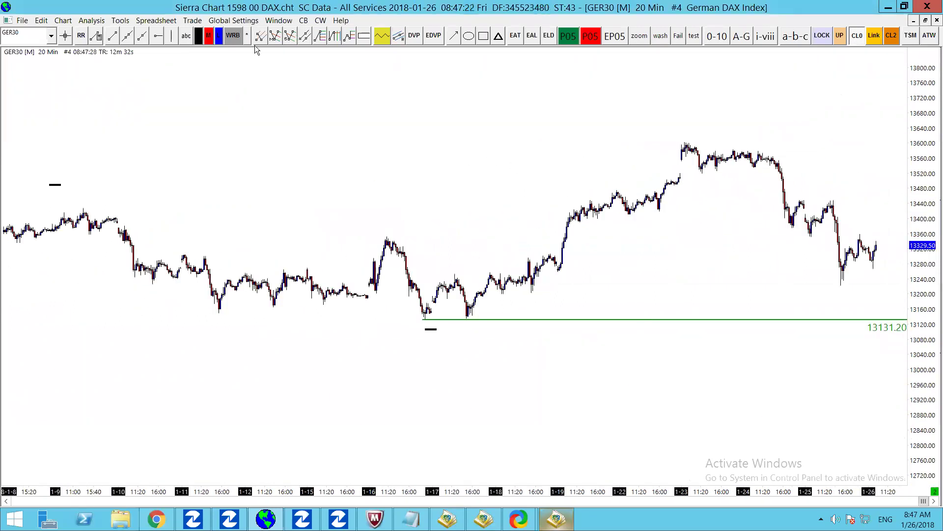
left_click(305, 36)
left_click(465, 319)
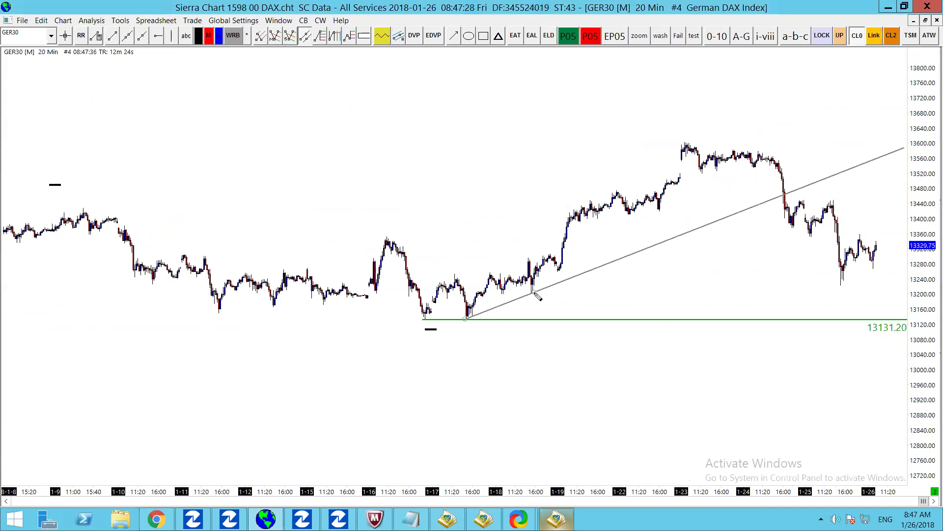
left_click(536, 293)
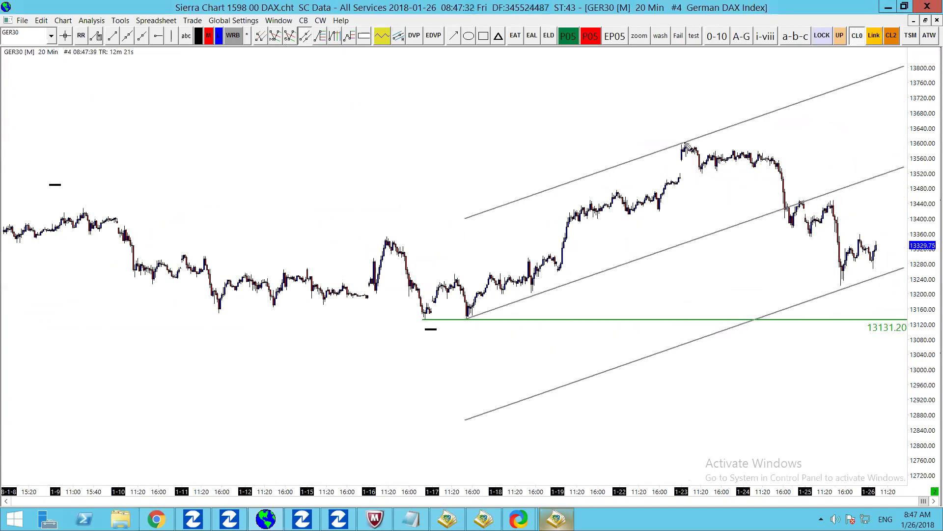
left_click(685, 143)
Draw a retracement from the 1-23 high down to about 13230 and circle the 1-25 low near the channel's lower line.
scroll(488, 153, "down", 5)
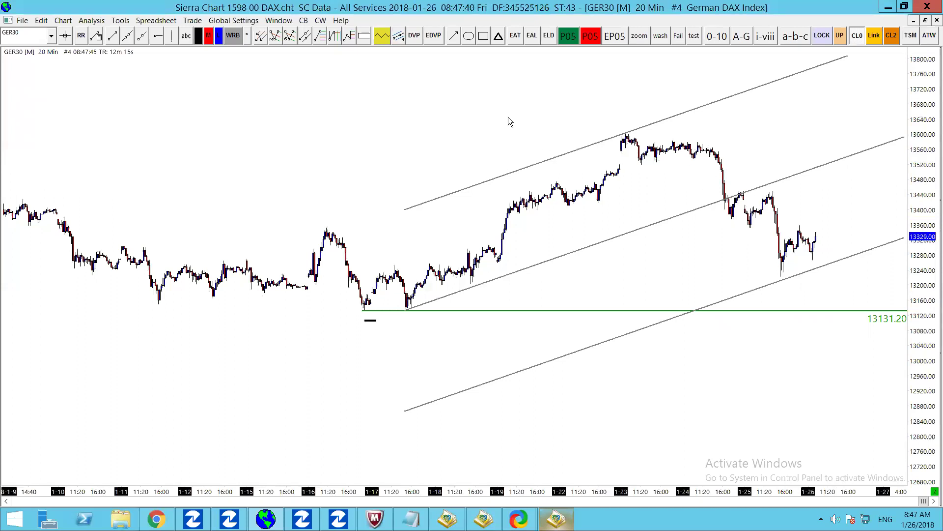
left_click(320, 35)
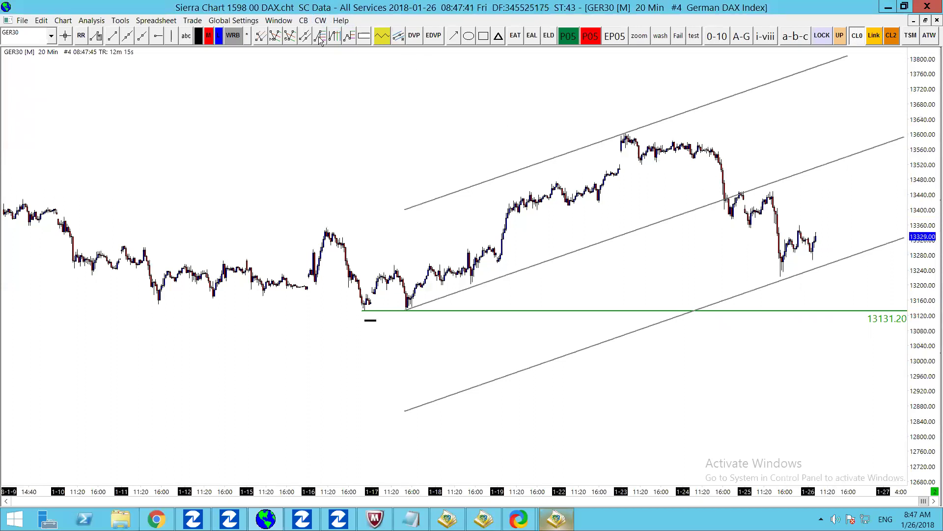
left_click(625, 133)
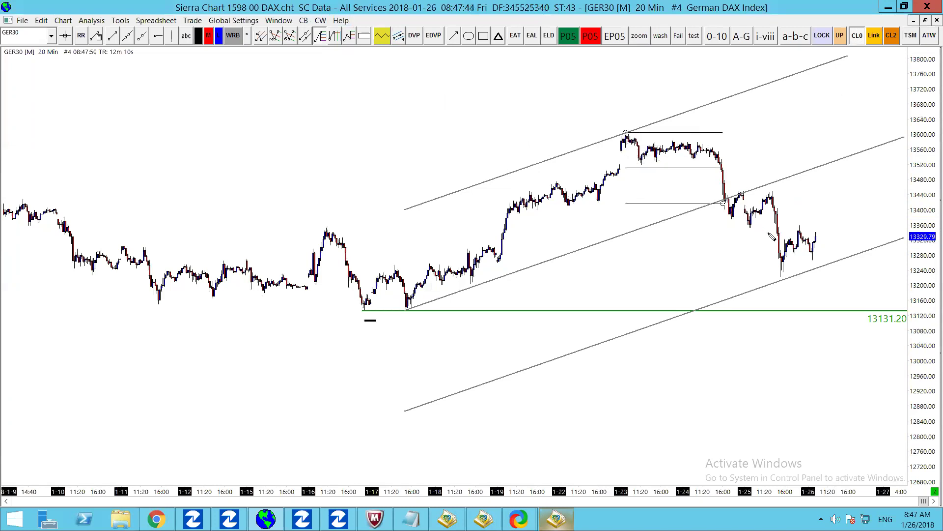
left_click(836, 274)
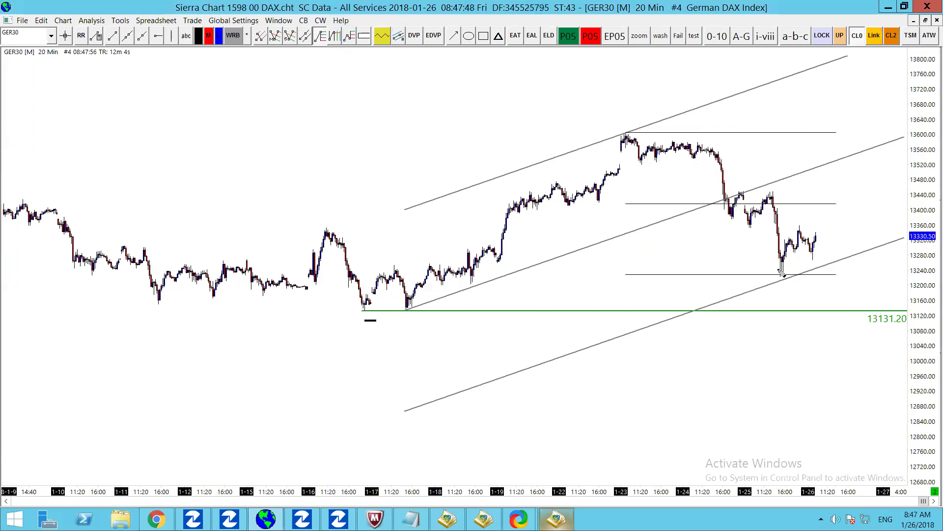
left_click(469, 35)
left_click_drag(784, 272, 793, 281)
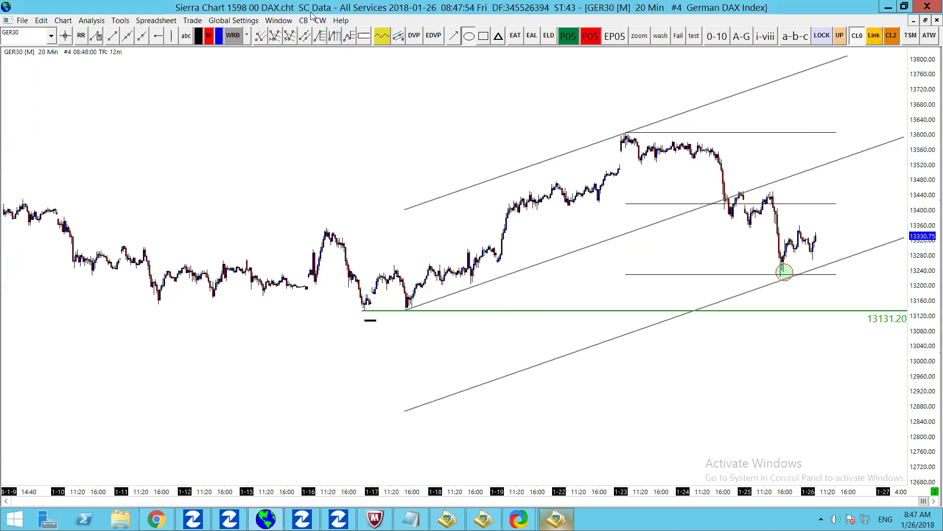
left_click(779, 281)
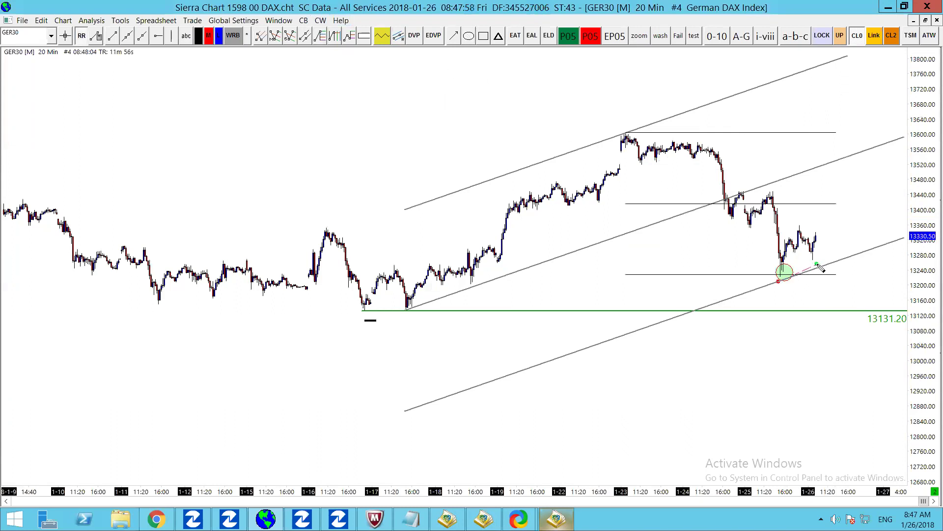
left_click(816, 264)
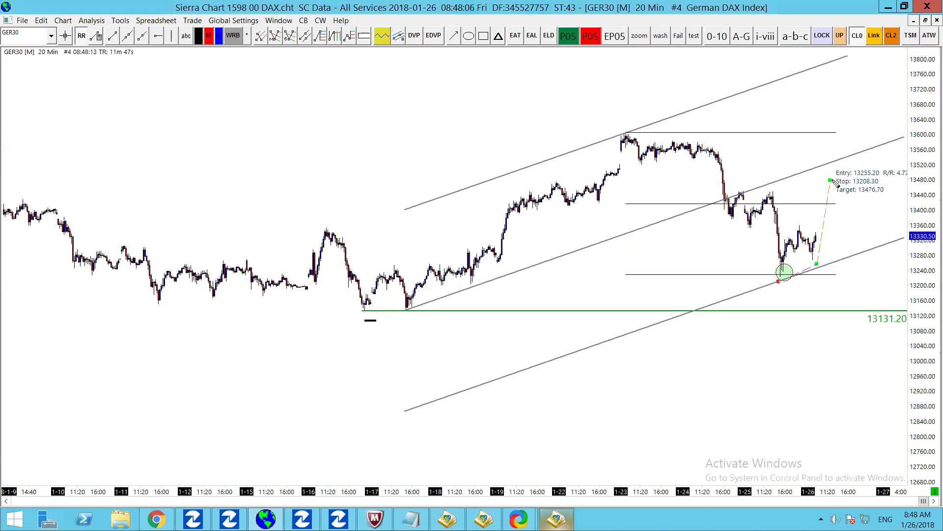
key("Escape")
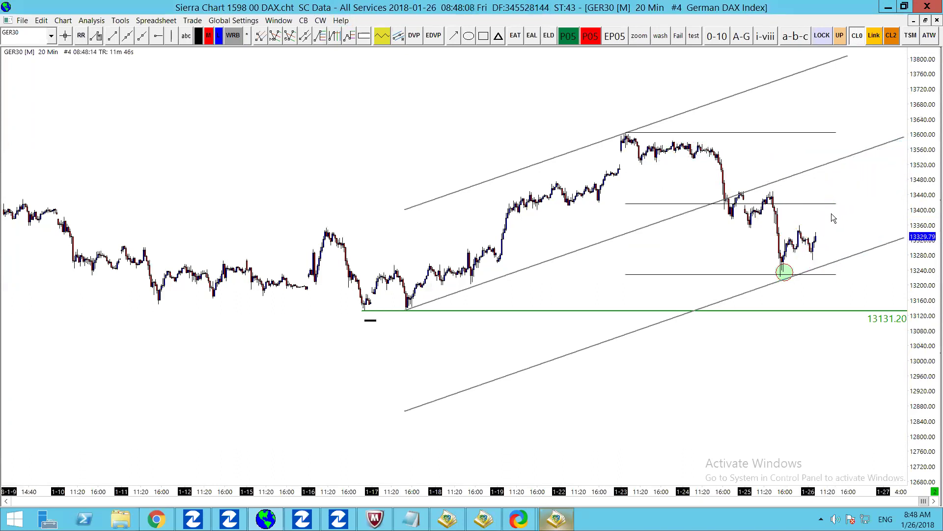
View the 20 Min chart's channel and retracement at wider bar spacing and return to the tiled chart layout.
key("Up")
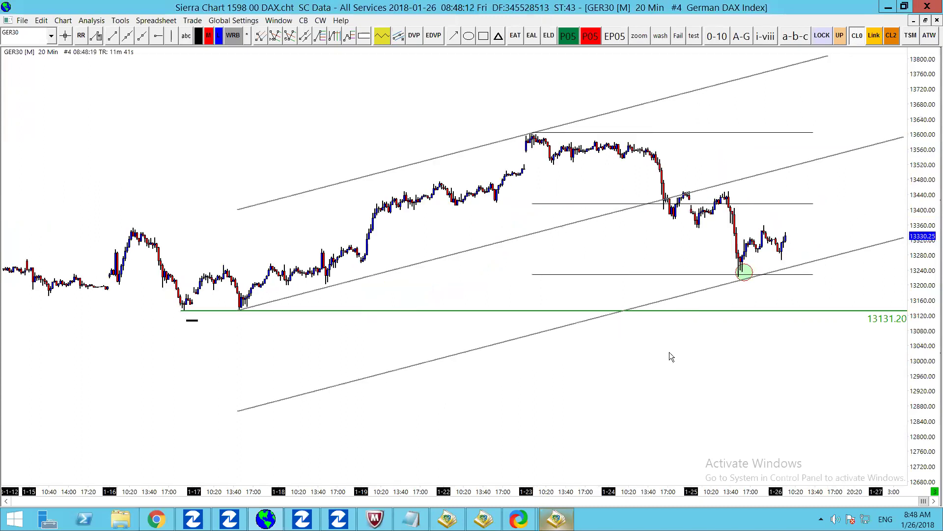
left_click_drag(719, 362, 687, 360)
double_click(169, 141)
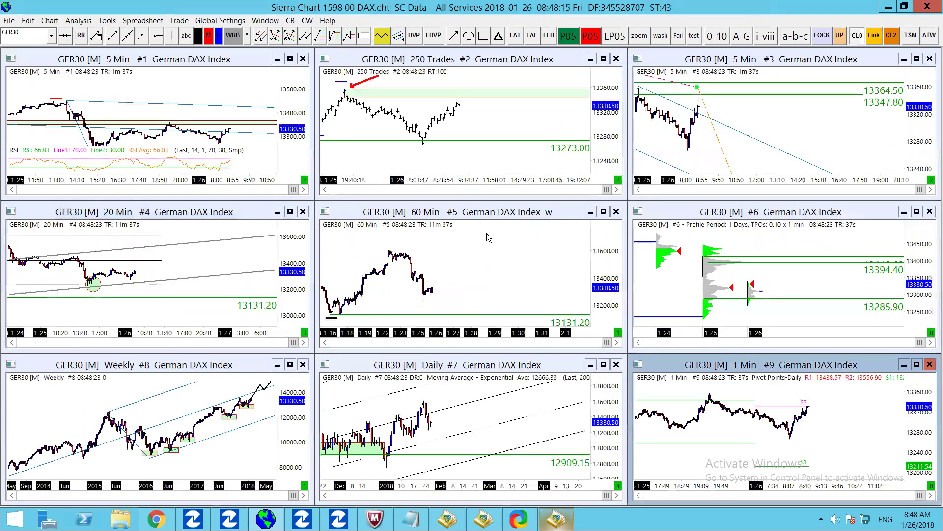
Enlarge the 5 Min #3 DAX chart, examine its resistance levels, channel and trade setups, and restore the tiled charts.
double_click(697, 60)
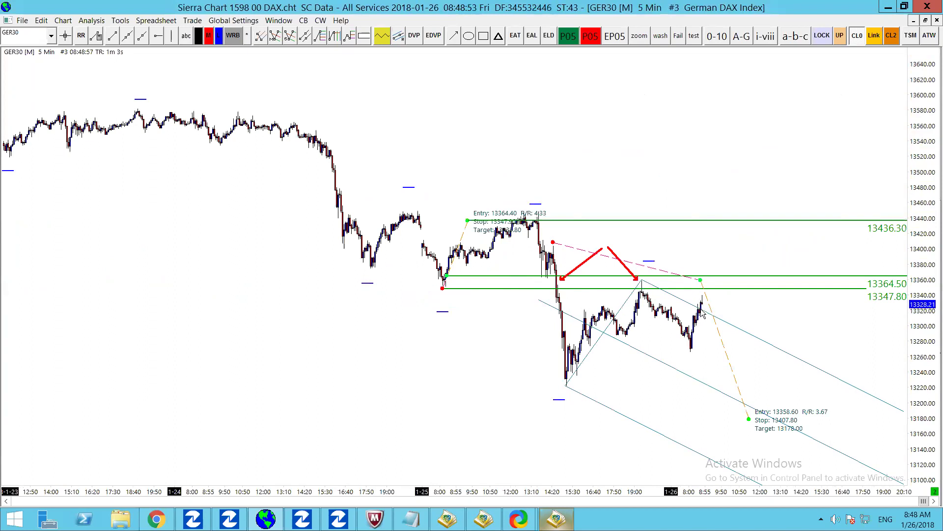
left_click(604, 337)
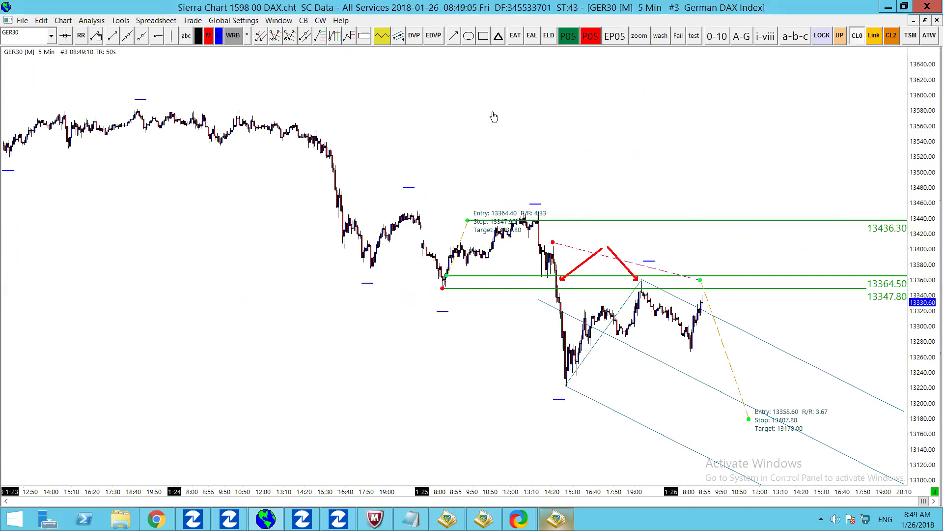
scroll(493, 112, "down", 1)
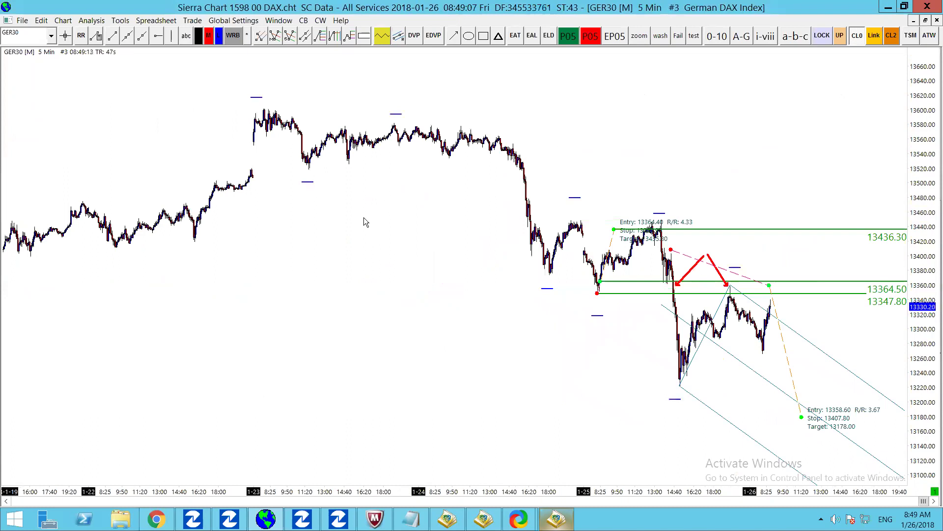
double_click(360, 278)
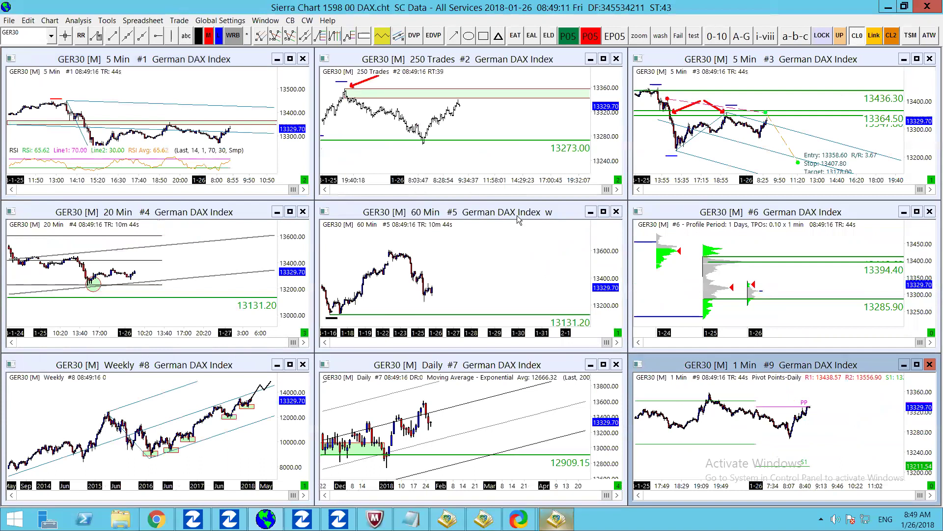
On the enlarged 60 Min DAX chart, add red arrows at the recent rally and decline, and an extended rectangle zone at about 13257–13290.
double_click(468, 212)
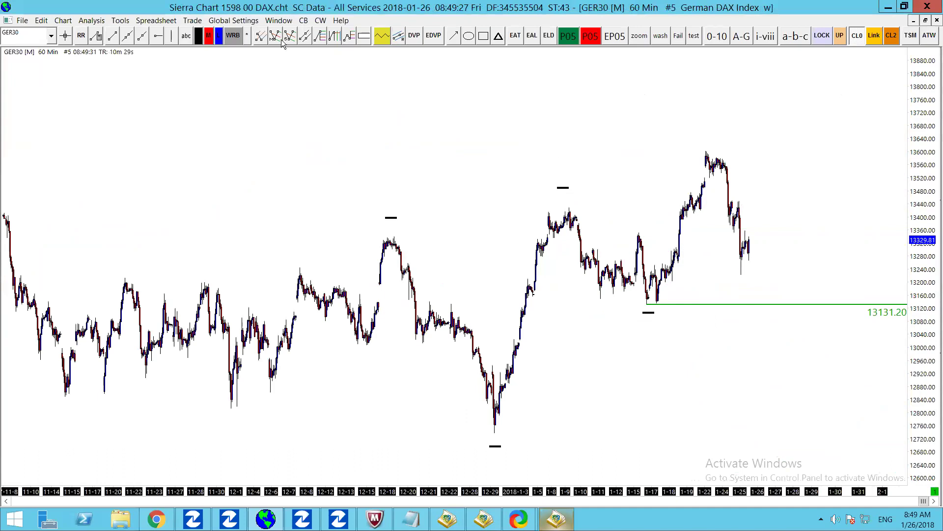
left_click(454, 35)
left_click_drag(654, 242, 671, 234)
left_click_drag(778, 227, 745, 235)
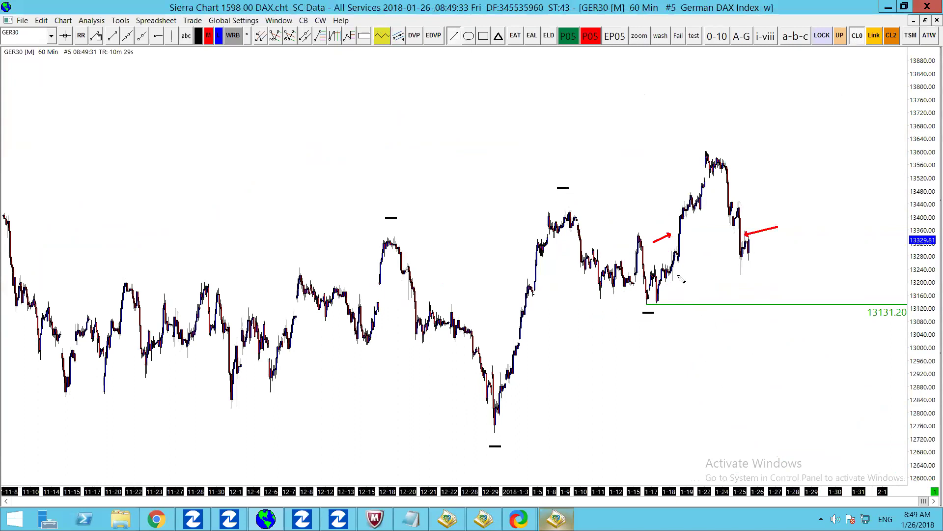
left_click(364, 35)
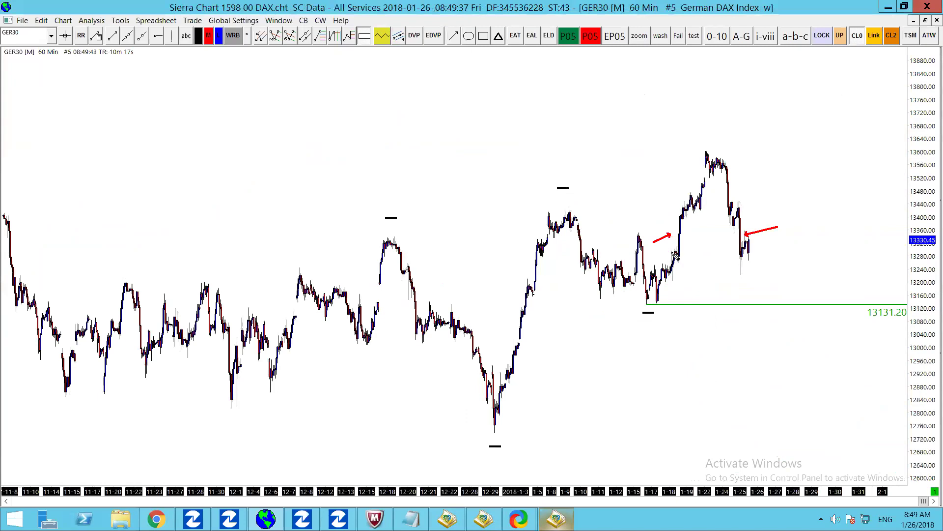
left_click_drag(678, 253, 684, 264)
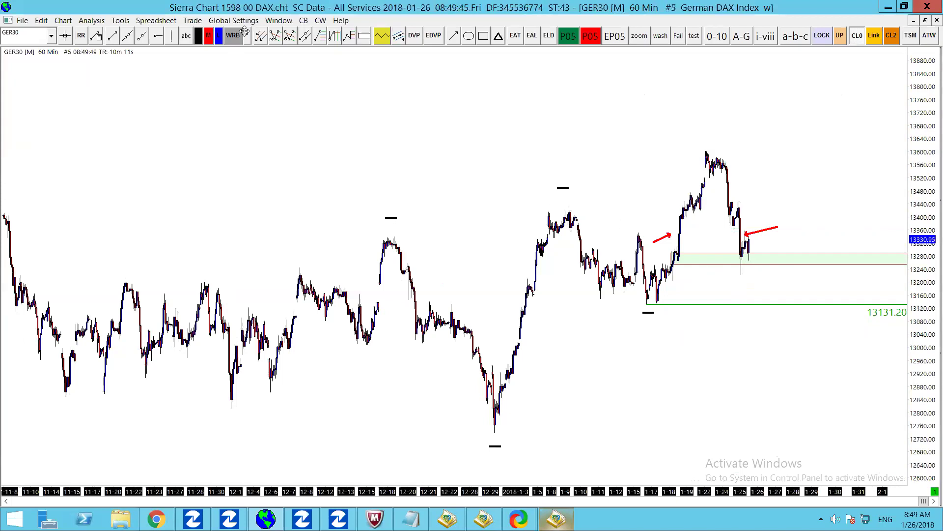
Open the 11 FTSE.cht chartbook, examine its Daily chart enlarged, and restore the tiled layout.
left_click(303, 20)
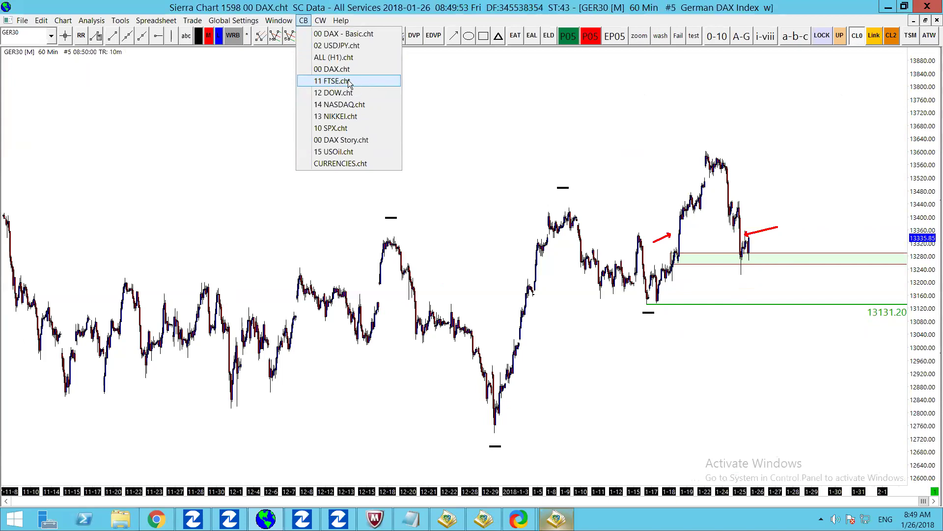
left_click(348, 82)
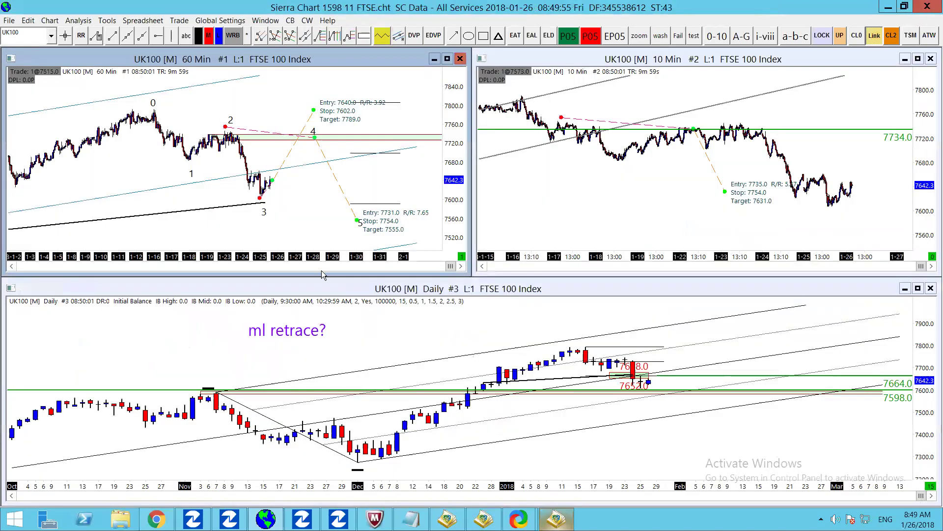
double_click(286, 290)
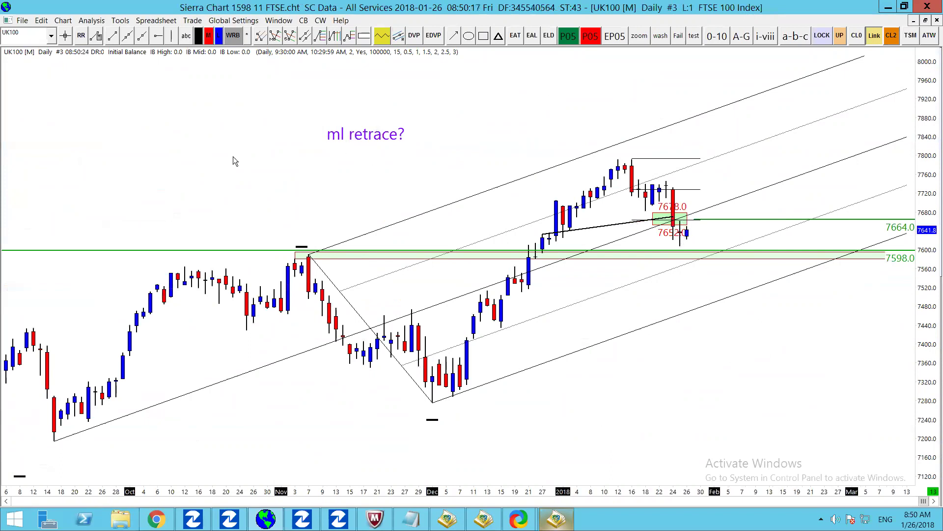
double_click(218, 157)
Enlarge the 60 Min FTSE chart and delete the blue channel drawn through points a, b and c.
left_click(191, 58)
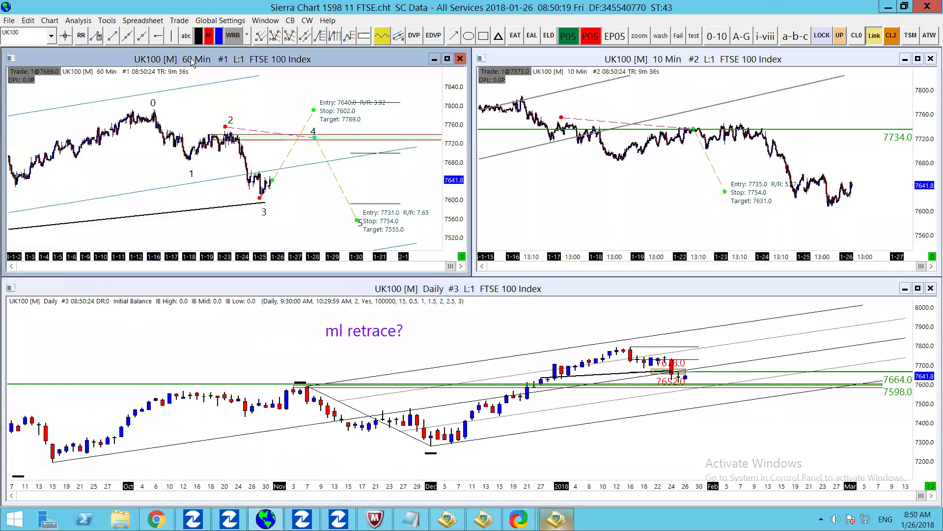
double_click(192, 61)
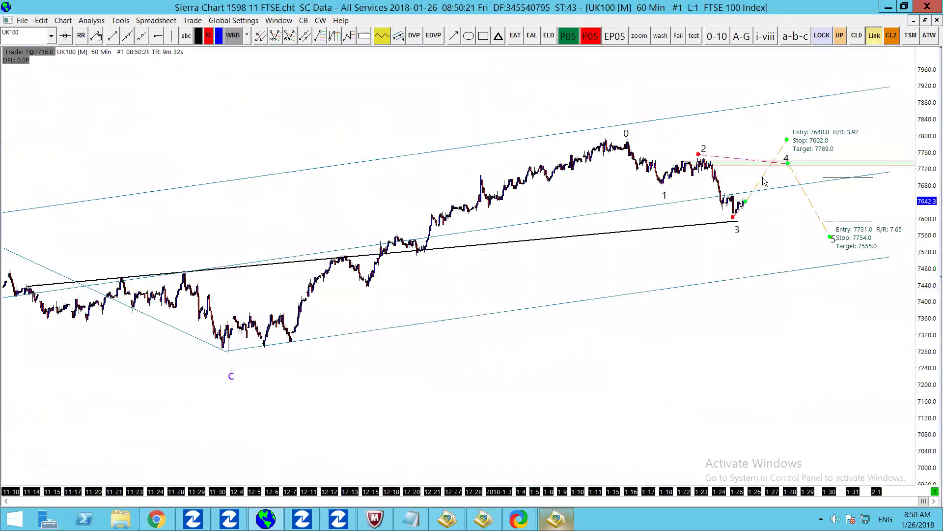
key("Down")
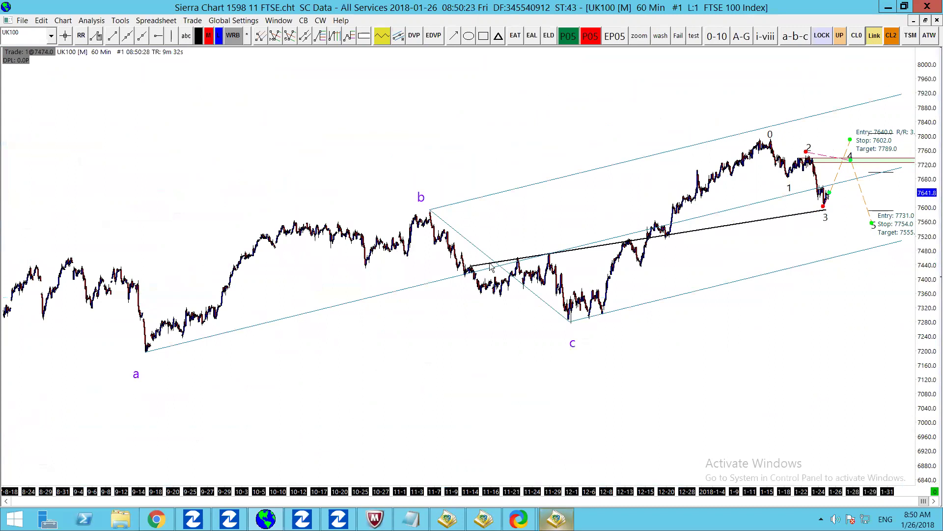
left_click(380, 295)
key("Delete")
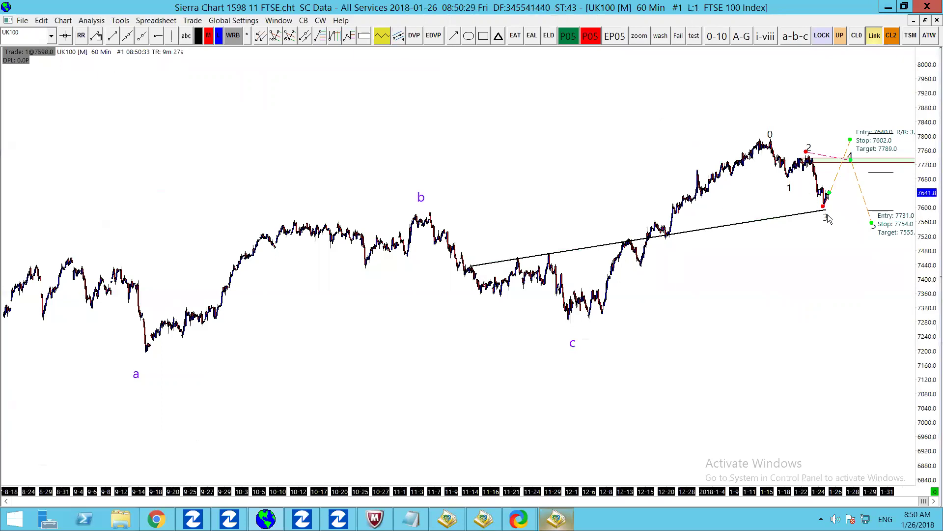
Examine the 0–5 wave count, resistance zone and trade setups on the 60 Min FTSE chart at different bar spacings, and restore the tiled charts.
scroll(825, 215, "up", 2)
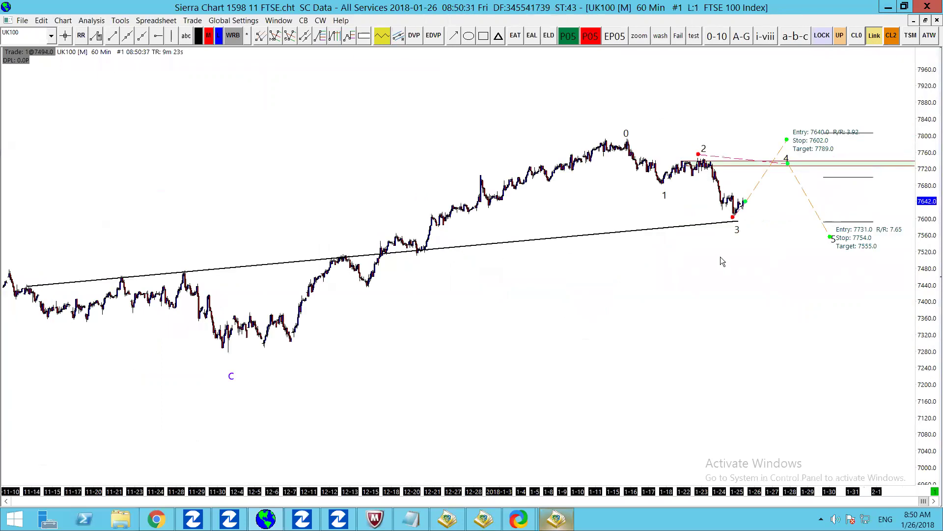
scroll(721, 260, "up", 2)
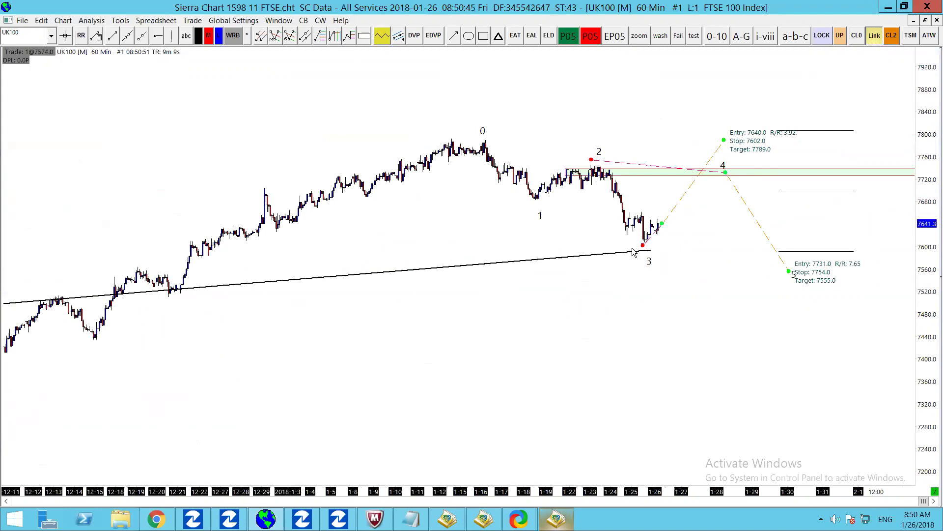
key("Up")
key("Up")
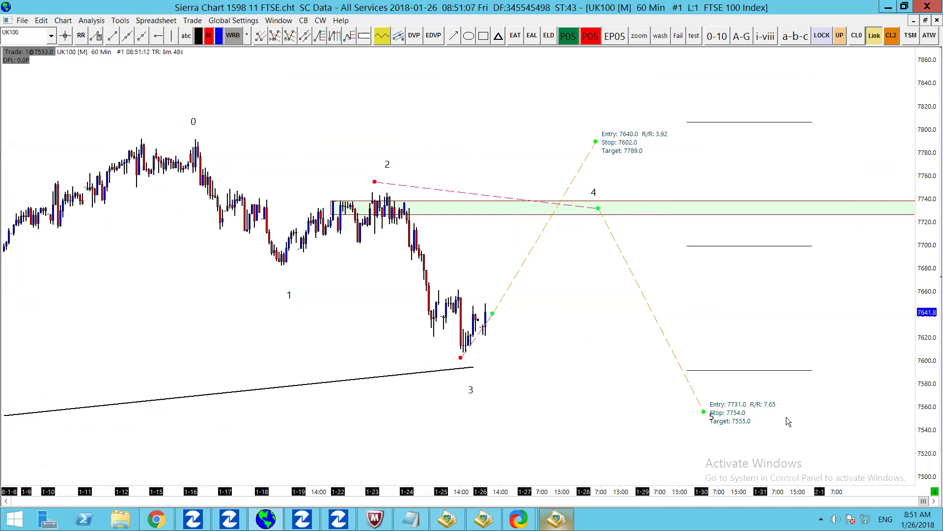
scroll(595, 317, "down", 3)
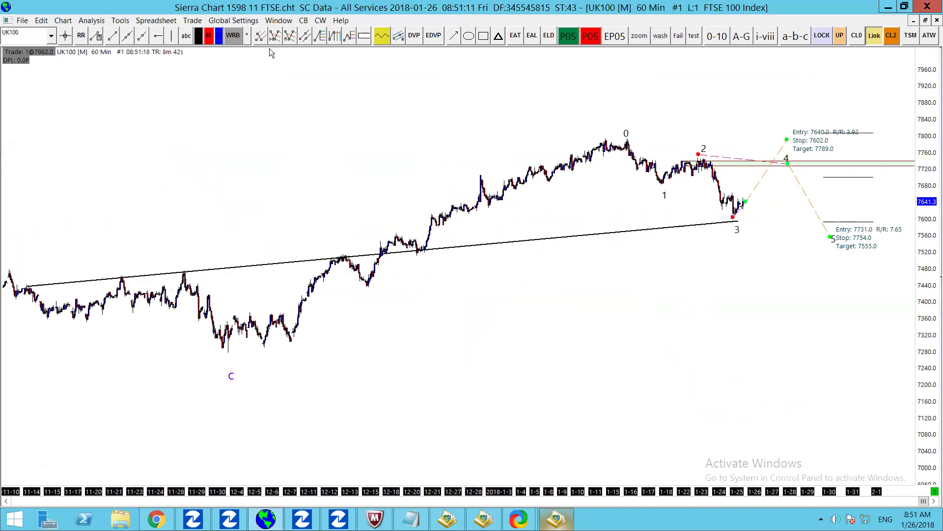
double_click(257, 126)
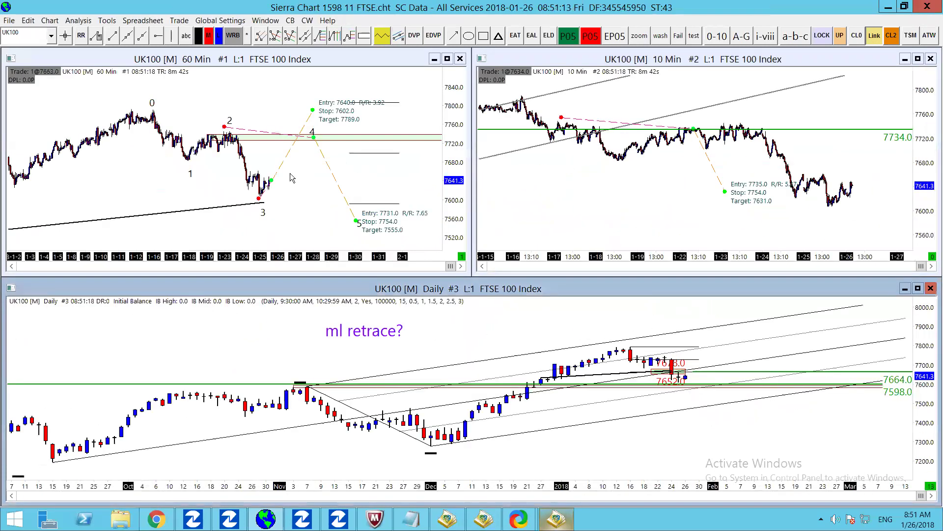
Open the 12 DOW.cht chartbook, examine its 10 Min chart enlarged, and restore the tiled layout.
left_click(290, 20)
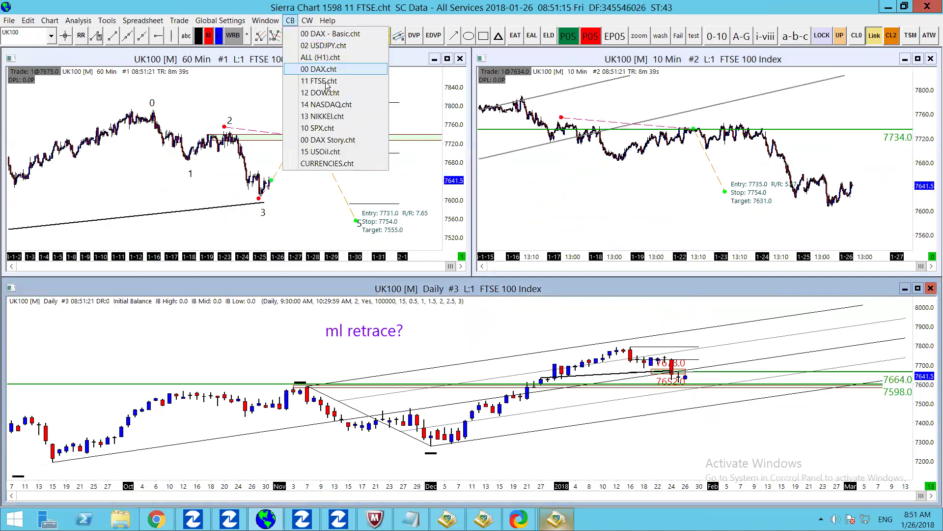
left_click(326, 93)
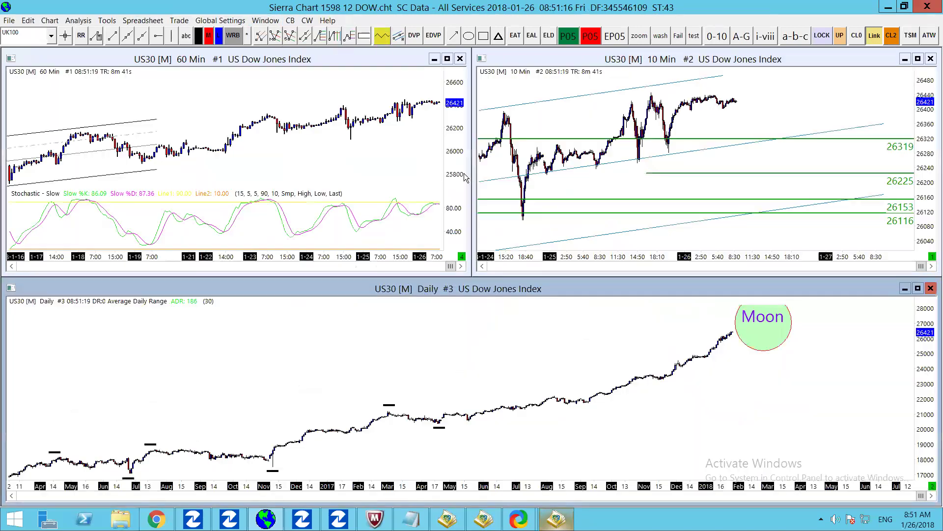
double_click(571, 60)
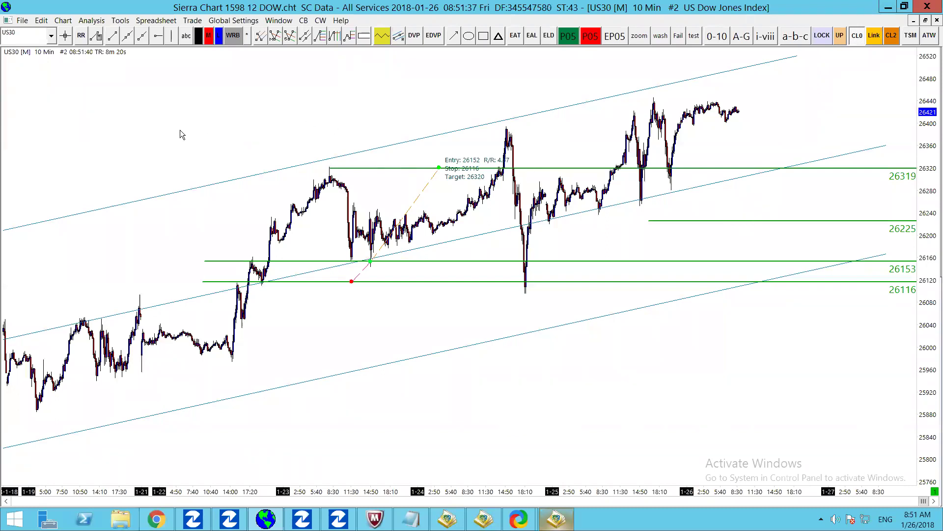
double_click(393, 417)
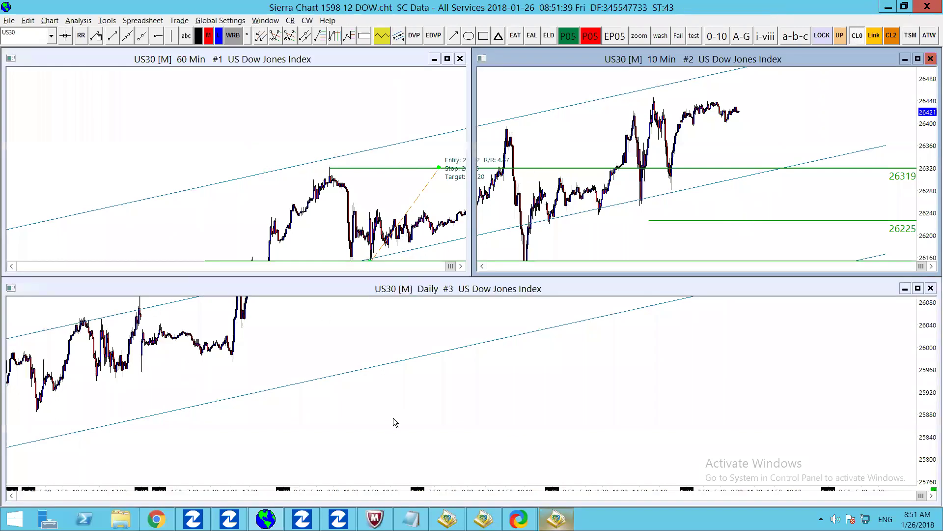